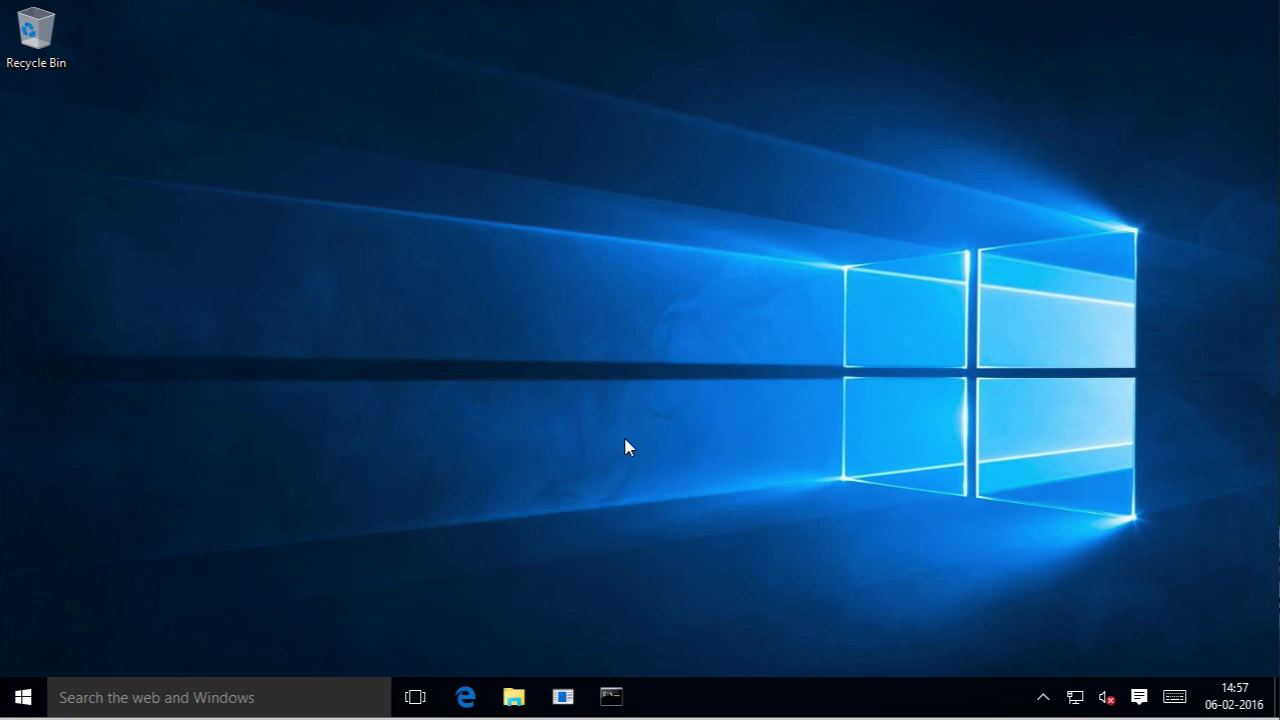
# Step: Launch Marathon and start a new project named 'SwingSet3 - Launched using command line'
pyautogui.click(564, 698)
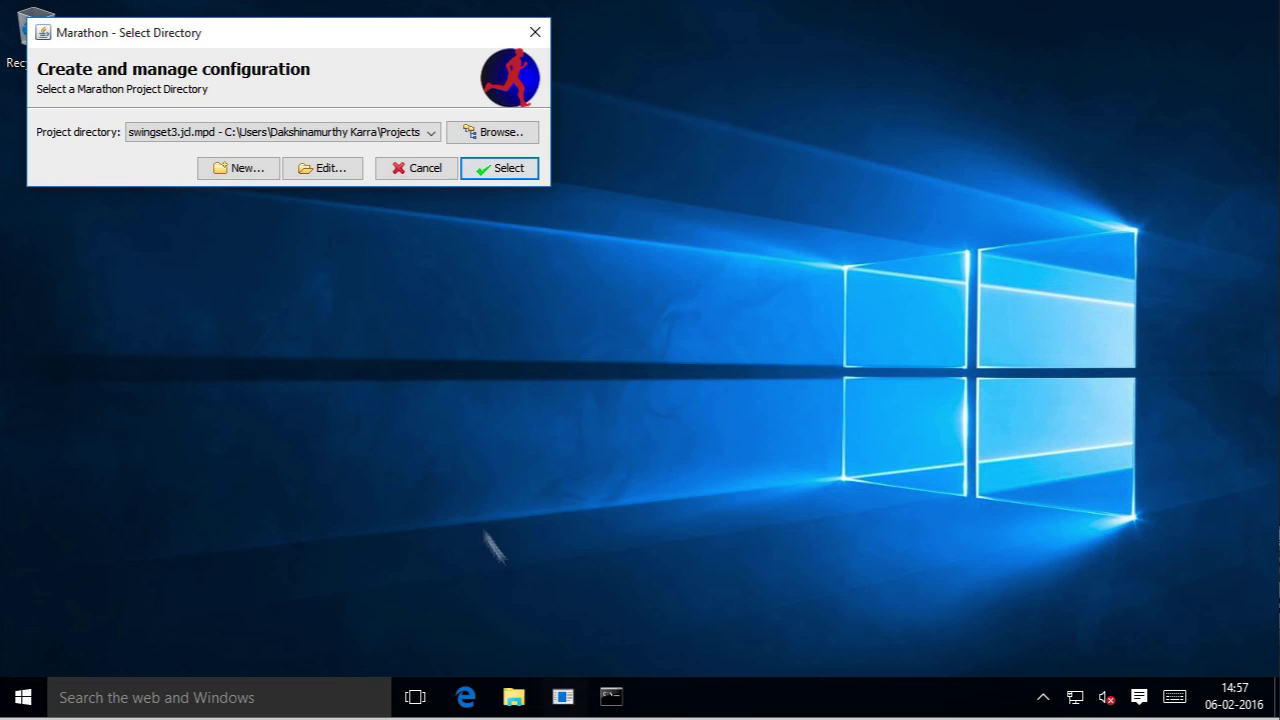
pyautogui.click(255, 170)
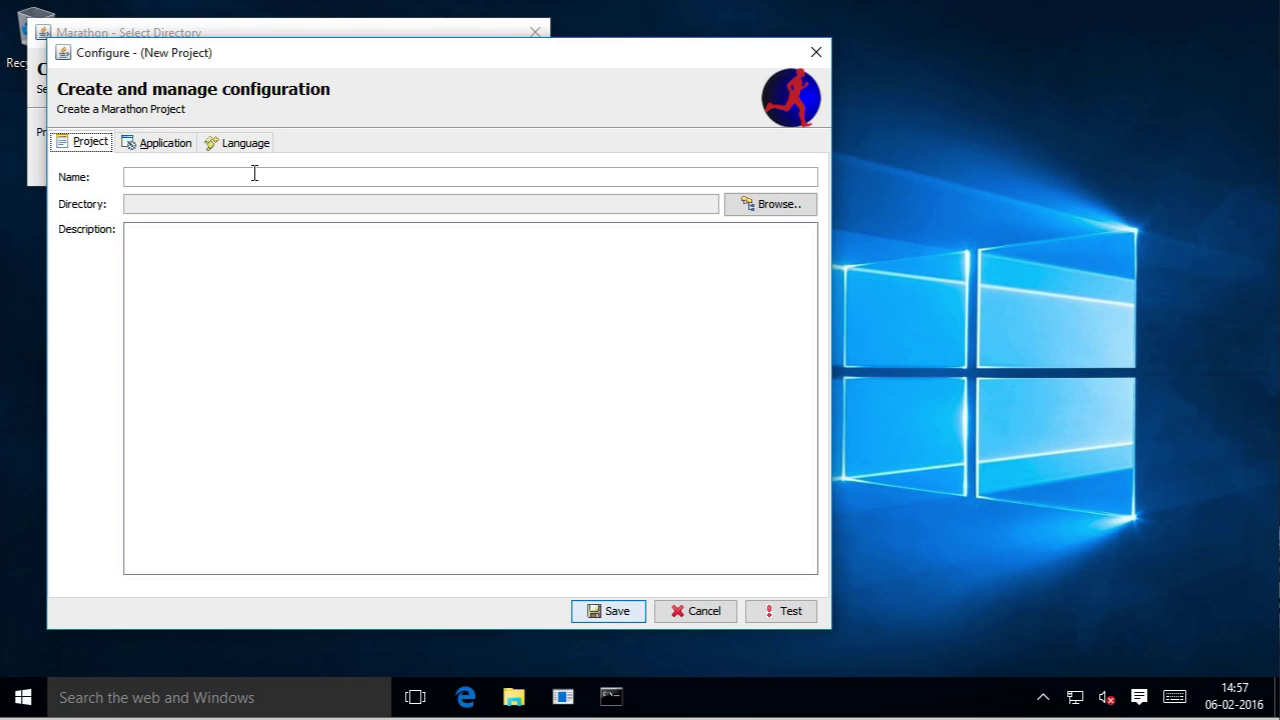
pyautogui.click(255, 176)
pyautogui.write('SwingSet3 - Launched usi')
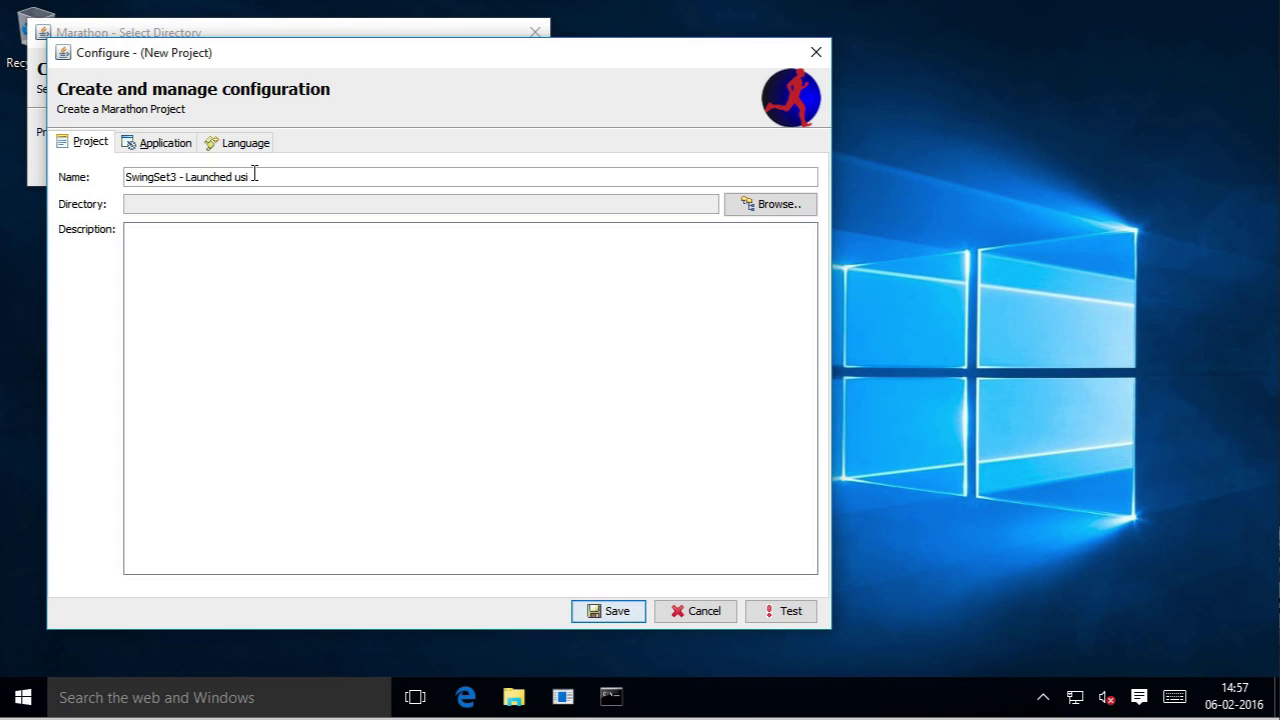
pyautogui.write('ng command line')
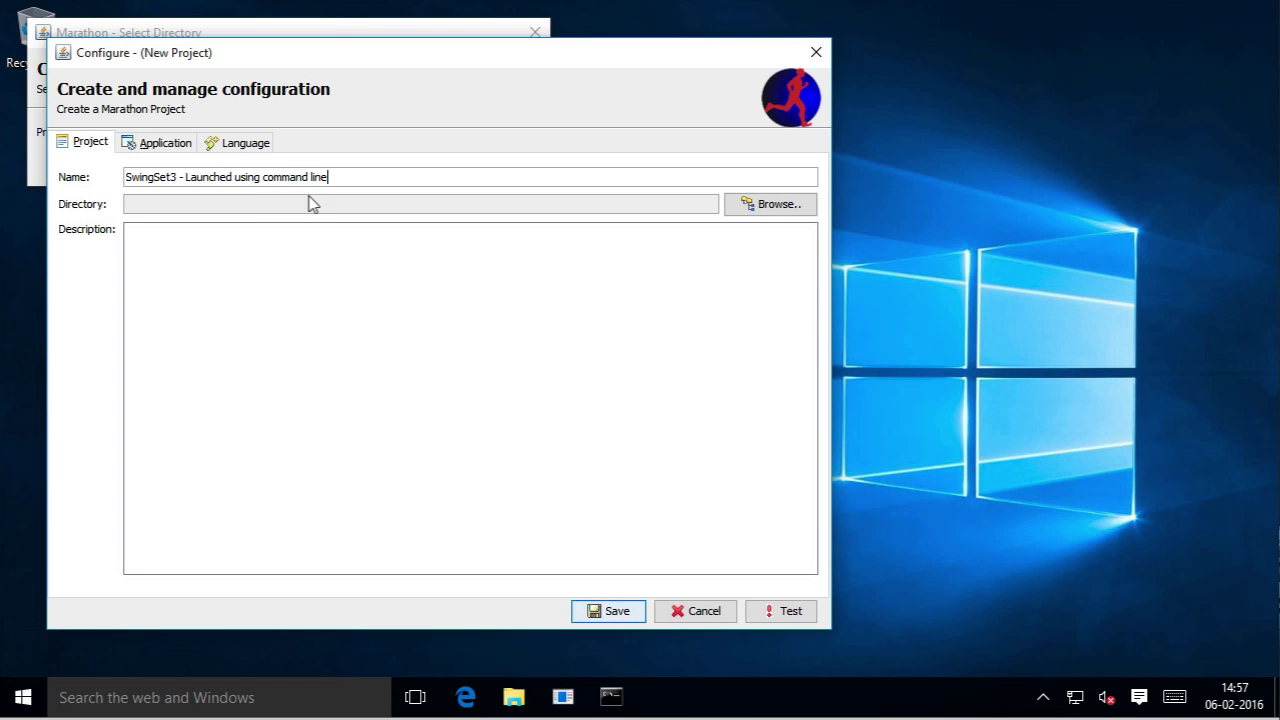
# Step: Create a new swingset3.cl.mpd folder under Projects and use it as the project directory
pyautogui.click(766, 205)
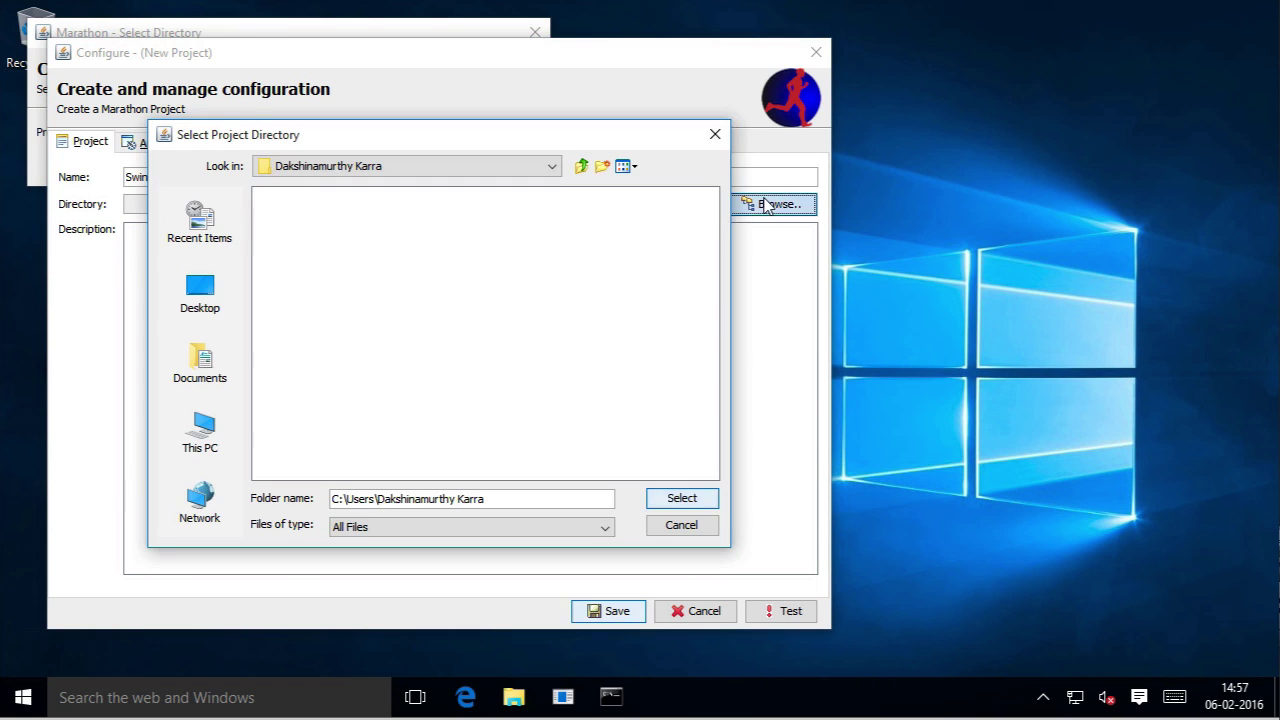
pyautogui.doubleClick(287, 394)
pyautogui.click(602, 166)
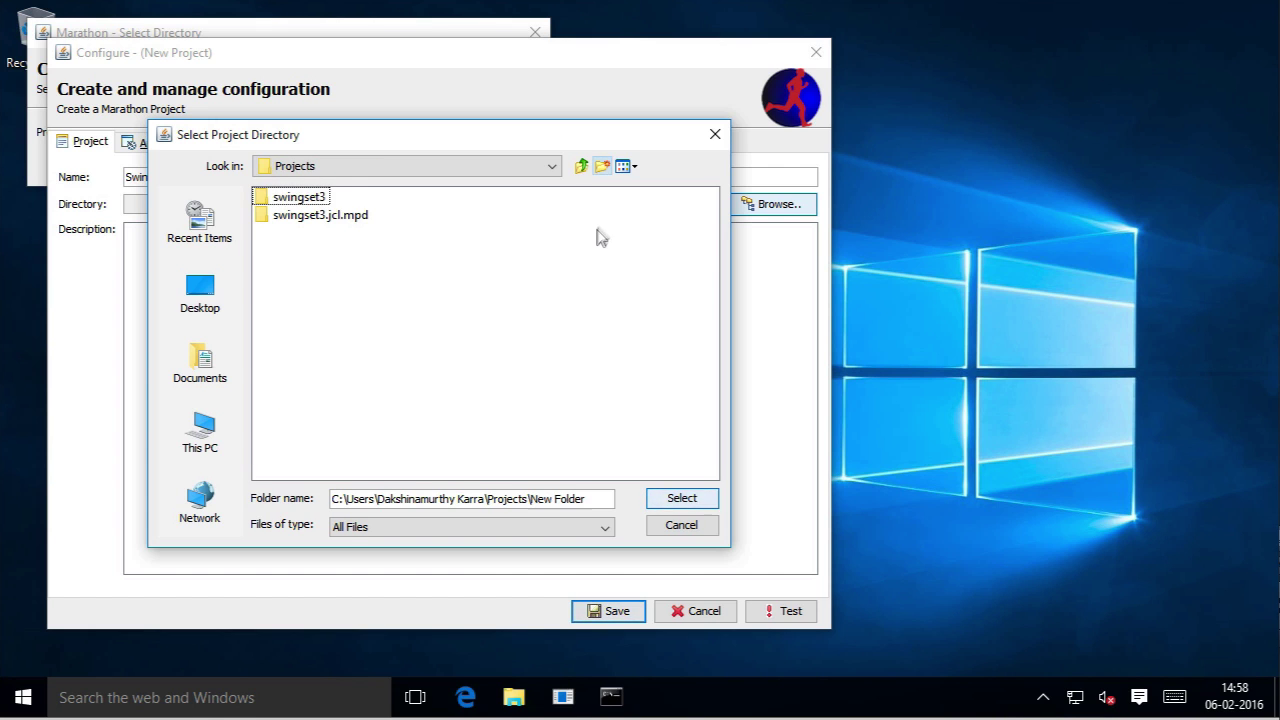
pyautogui.write('swinn')
pyautogui.press('BackSpace')
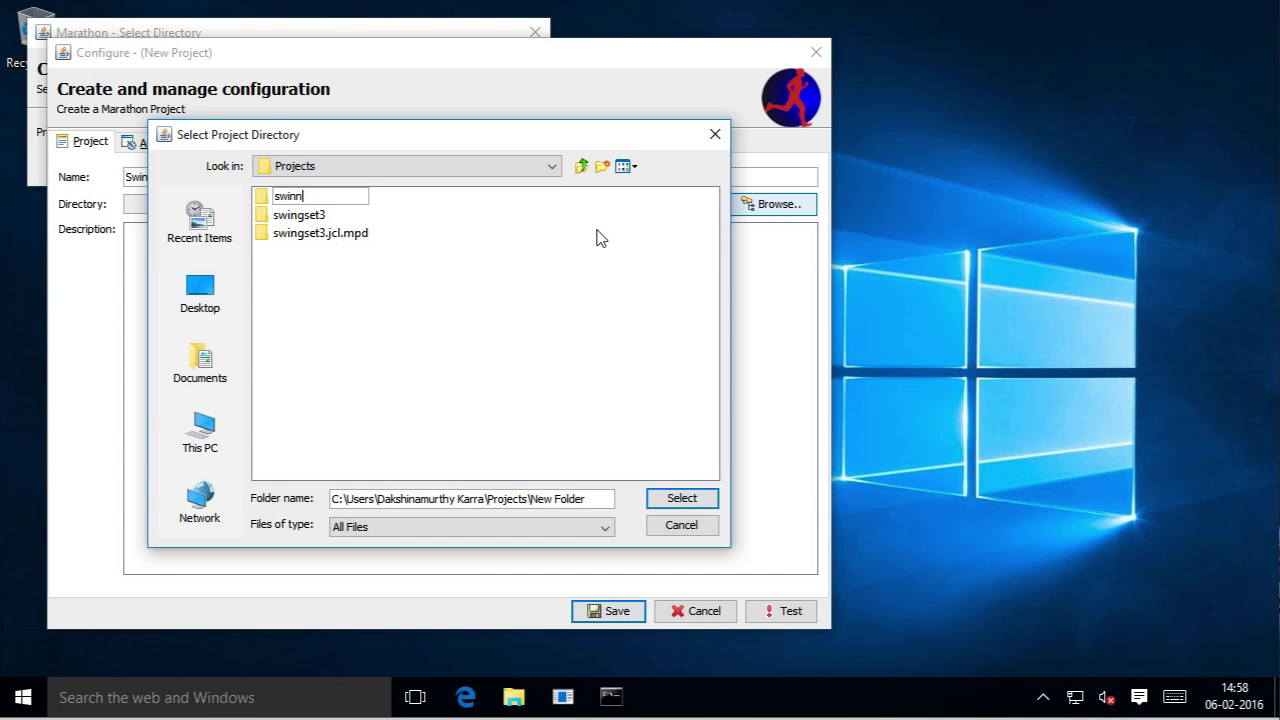
pyautogui.write('gset3.cl.mpd')
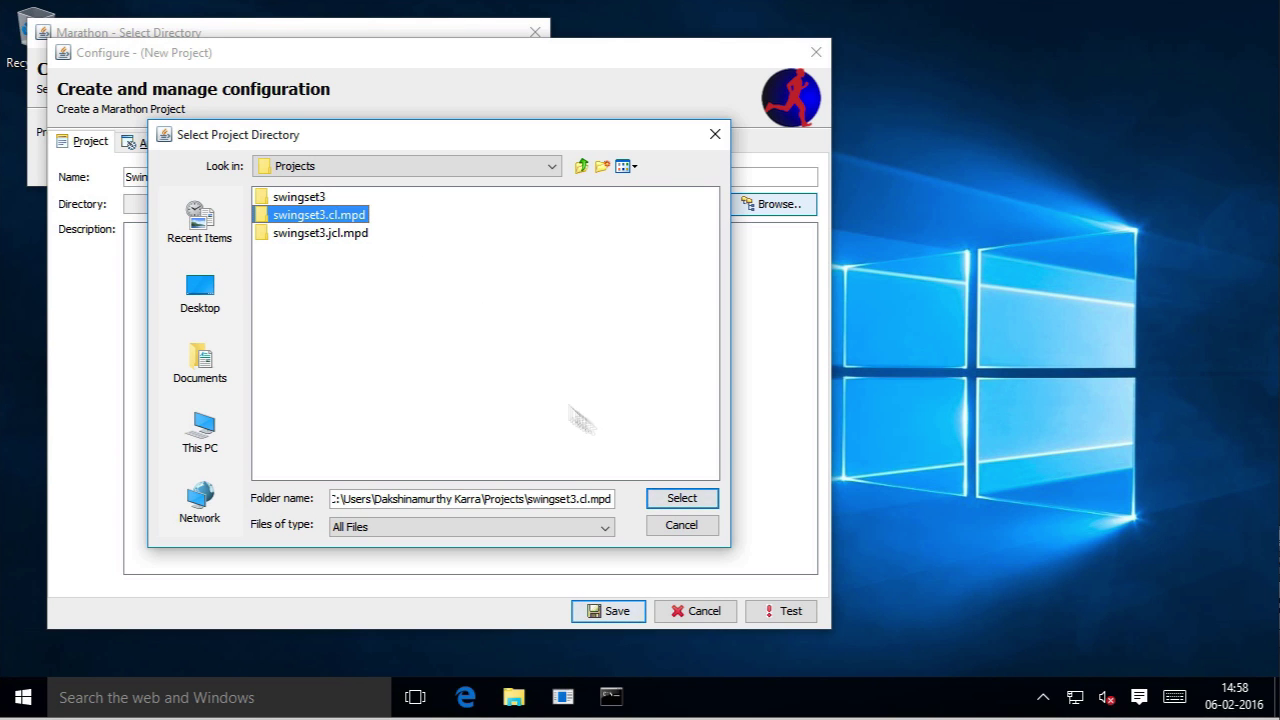
pyautogui.click(682, 499)
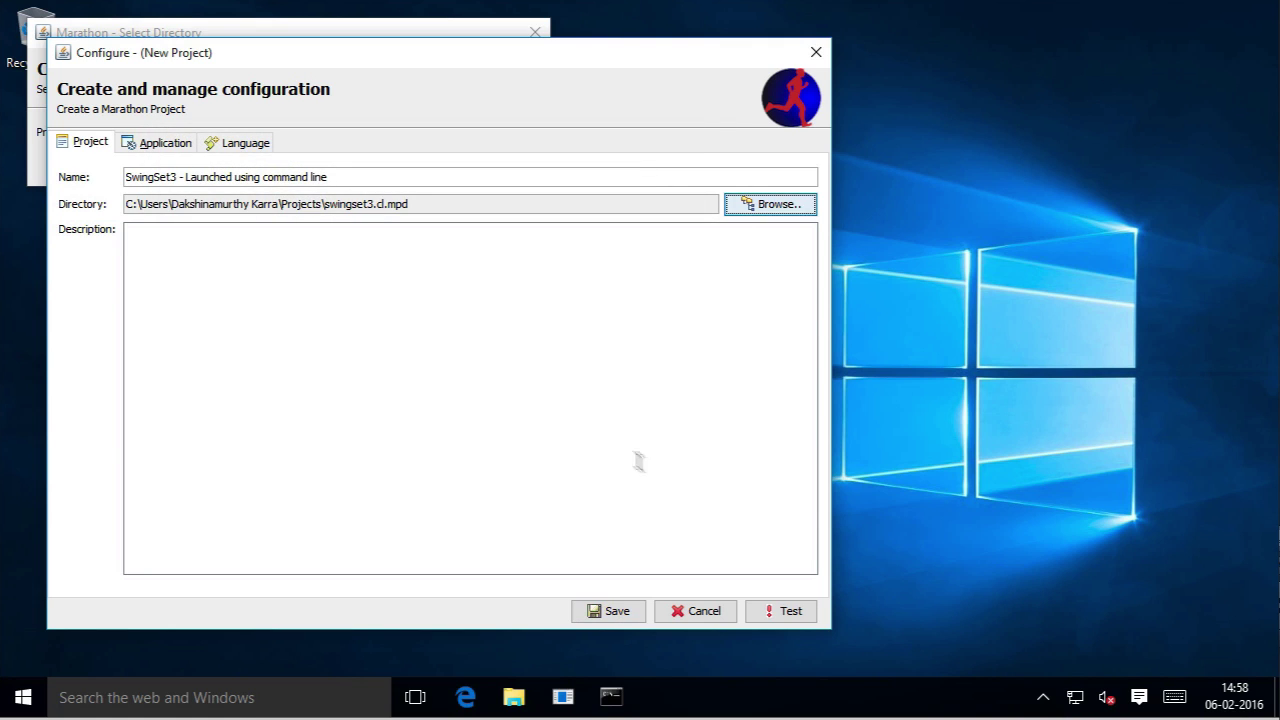
pyautogui.click(417, 309)
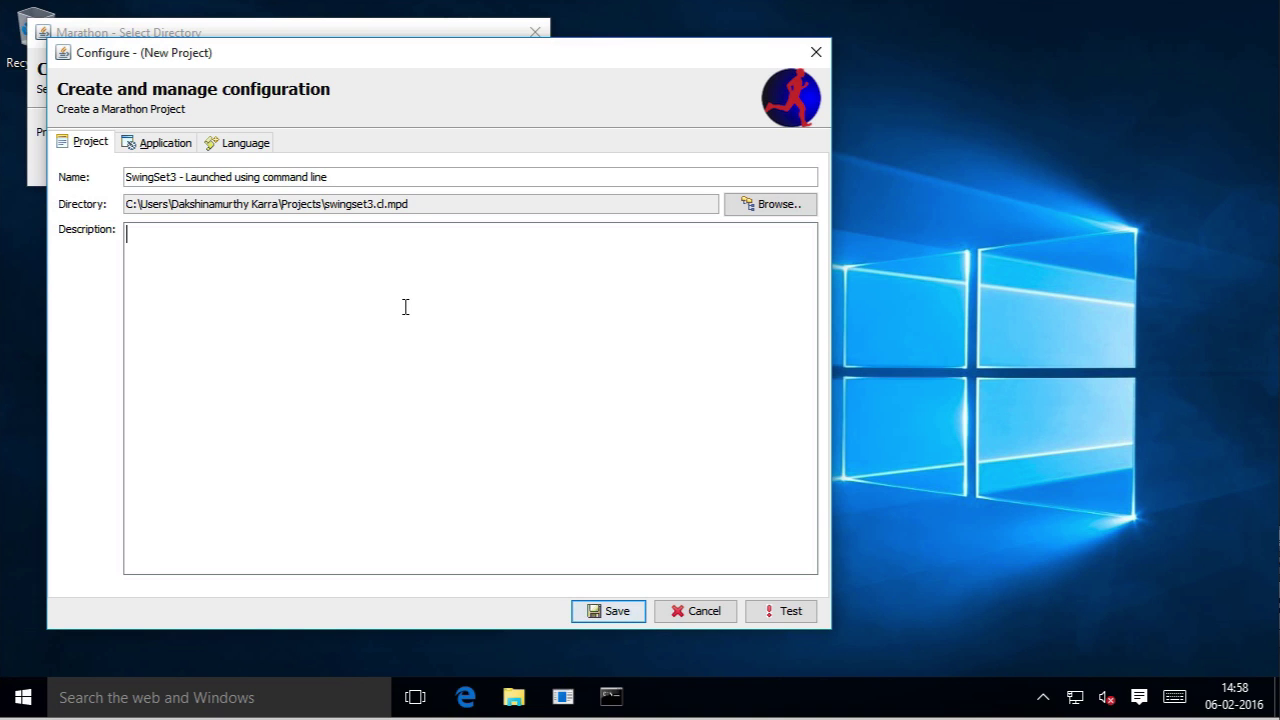
# Step: Choose the Command Line Launcher with Projects\swingset3\swingset3.bat as its batch script
pyautogui.click(168, 145)
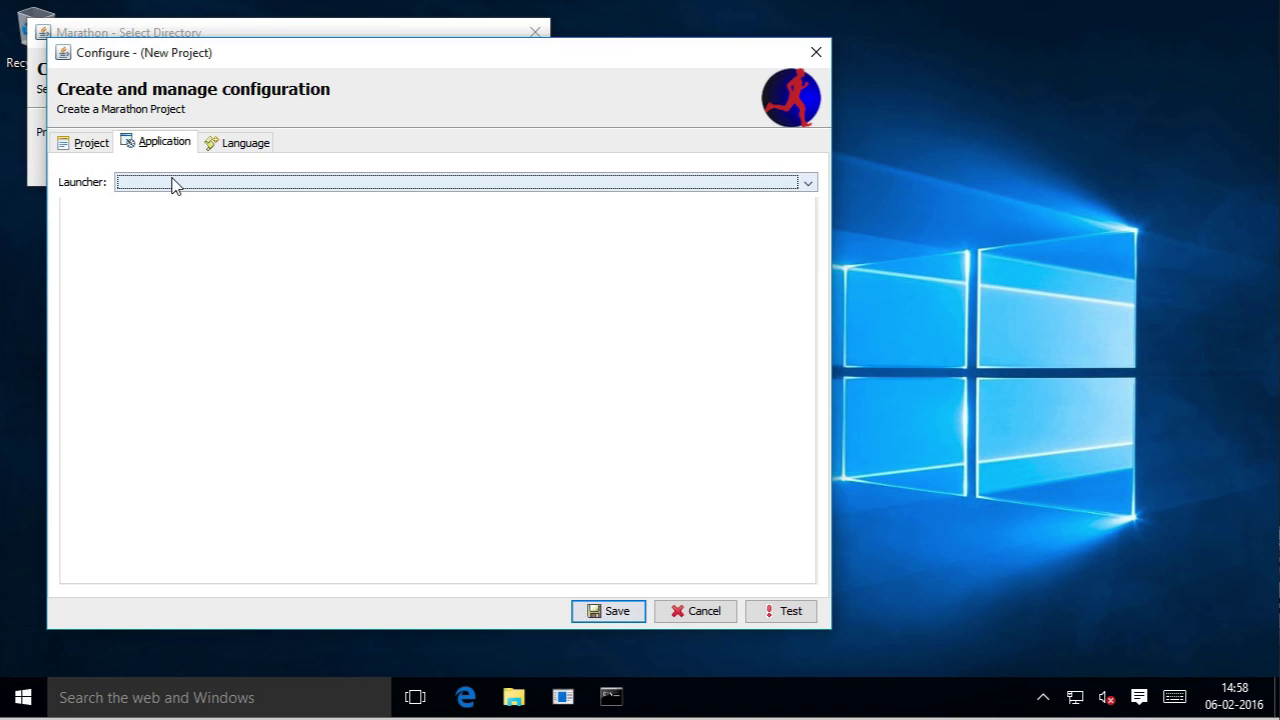
pyautogui.click(172, 184)
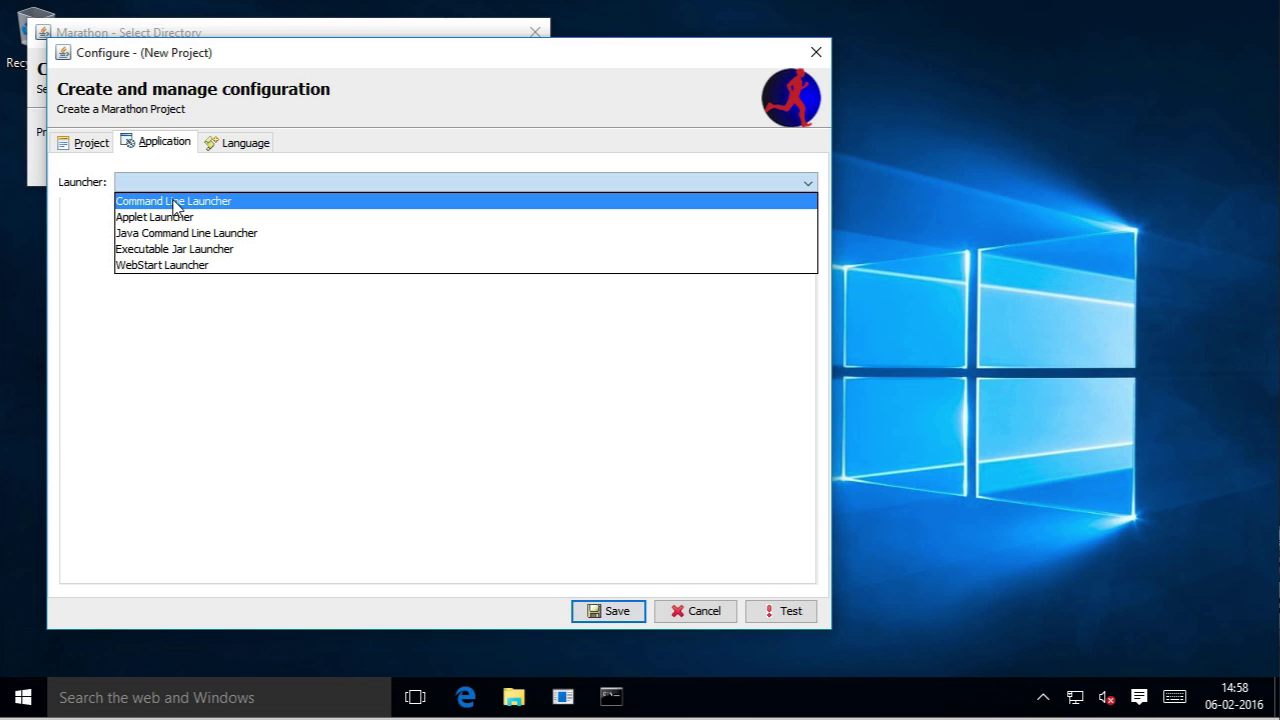
pyautogui.click(175, 203)
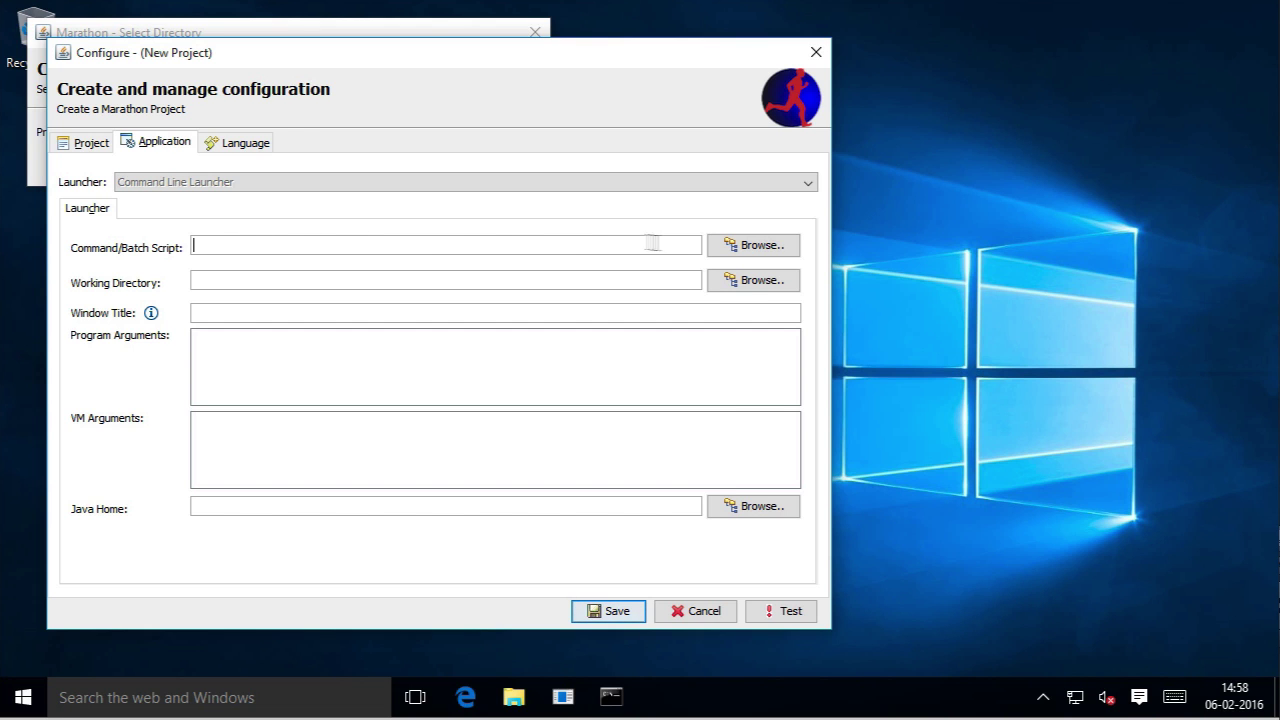
pyautogui.click(757, 246)
pyautogui.click(320, 168)
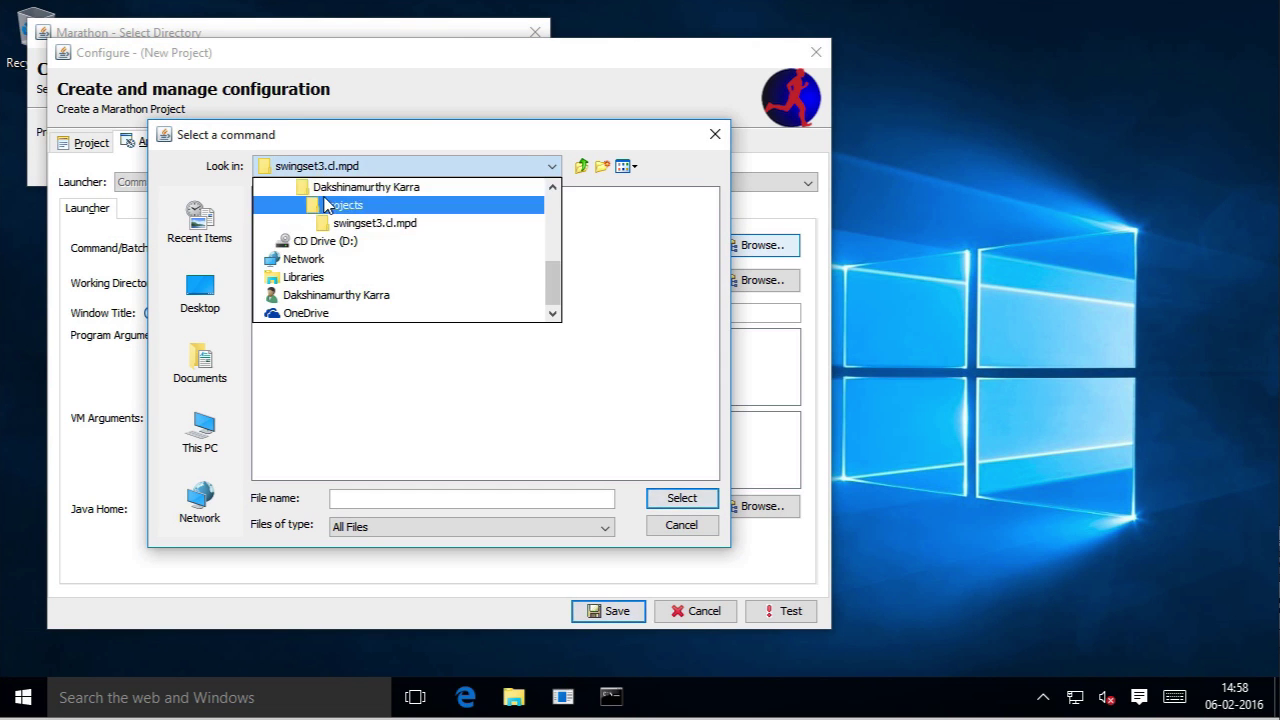
pyautogui.click(323, 204)
pyautogui.doubleClick(266, 197)
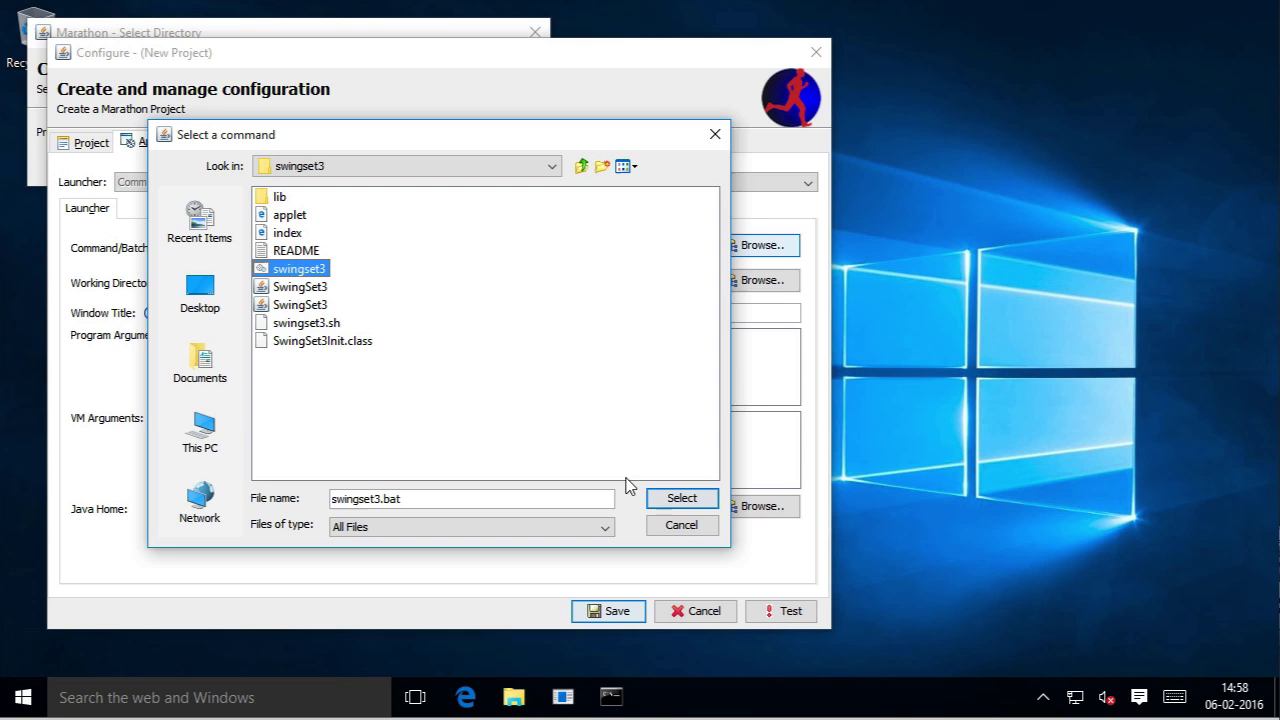
pyautogui.click(670, 503)
pyautogui.click(670, 503)
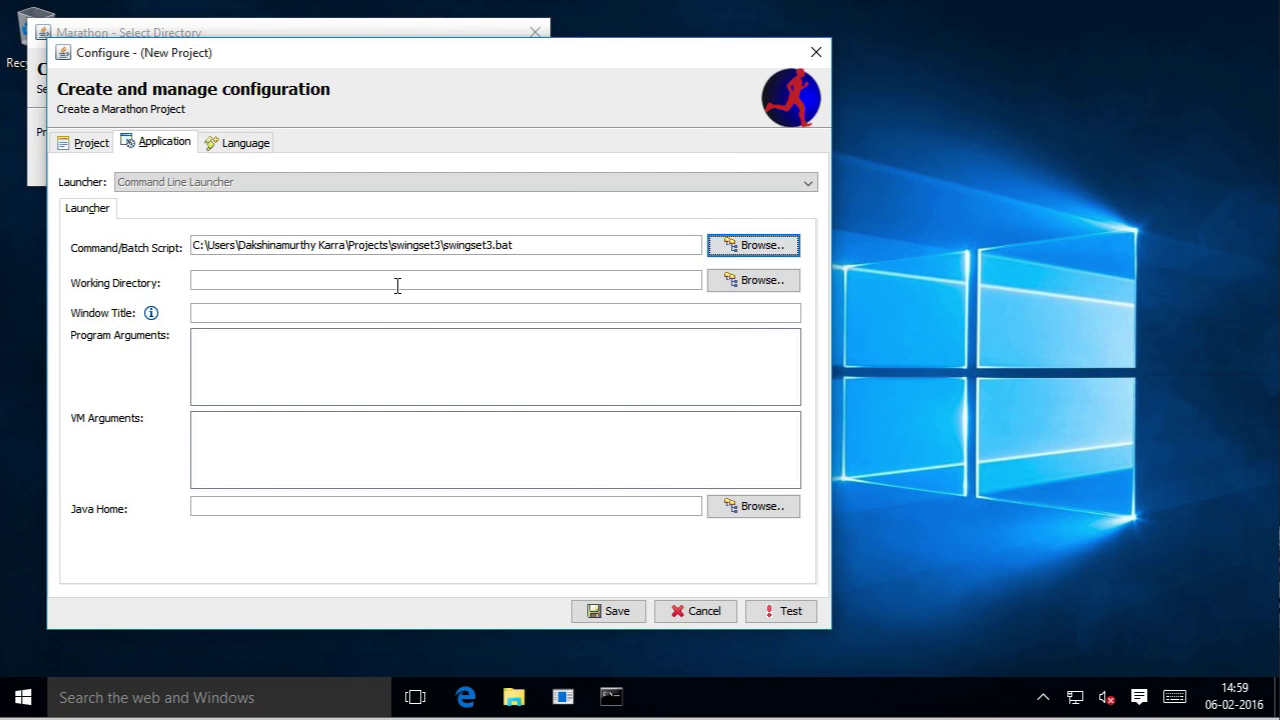
# Step: Leave Working Directory, Program Arguments, VM Arguments and Java Home empty, then show the Language settings
pyautogui.click(397, 286)
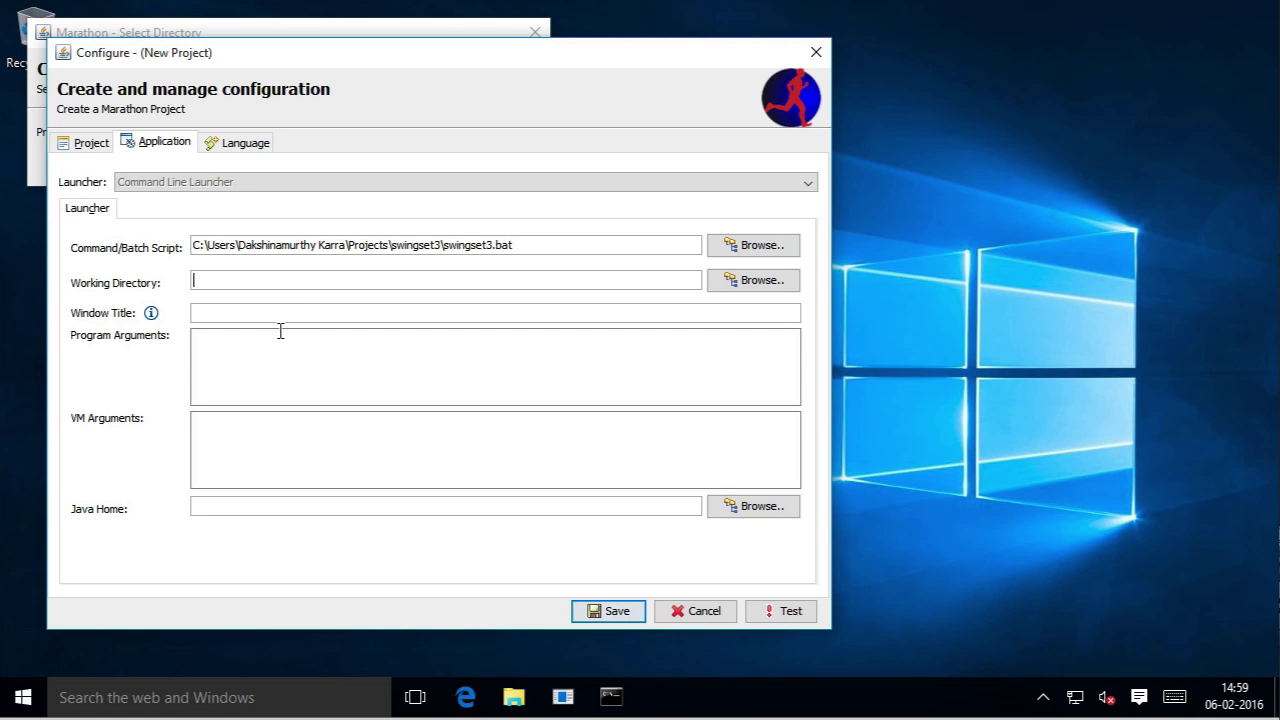
pyautogui.click(249, 353)
pyautogui.click(224, 438)
pyautogui.click(221, 507)
pyautogui.click(245, 147)
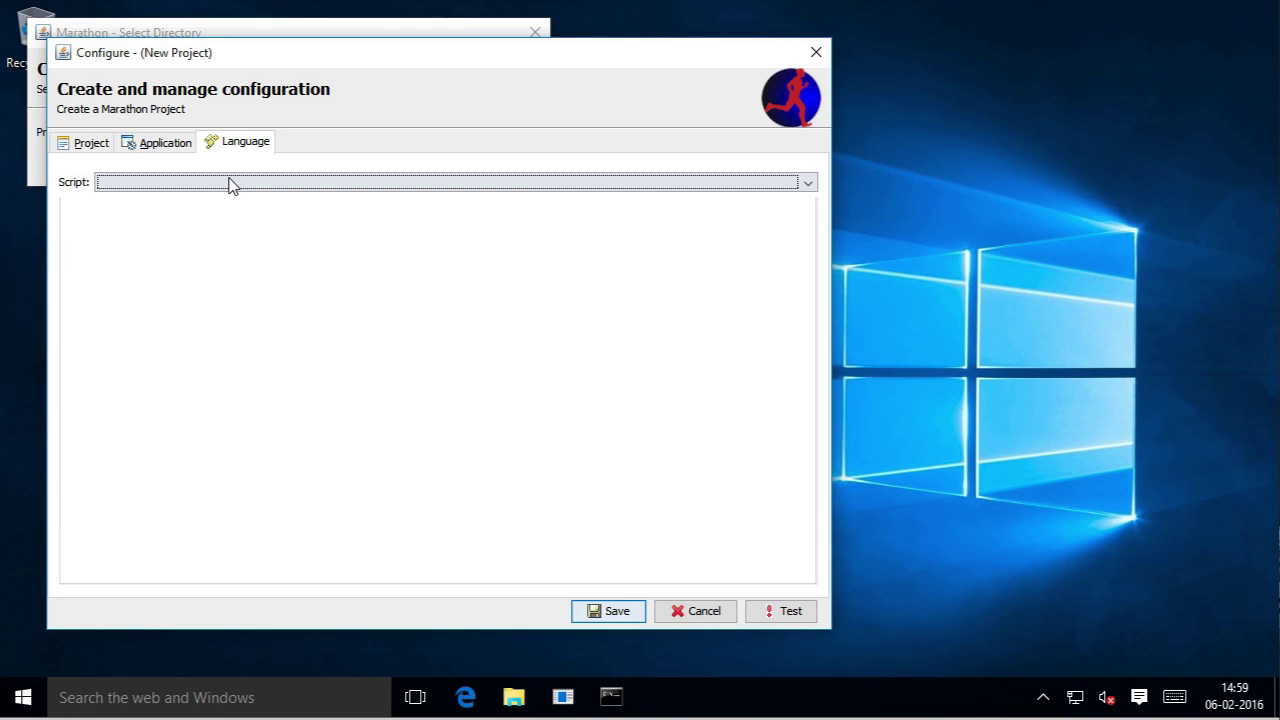
# Step: Select 'Use Ruby for Scripts' as the project's script language
pyautogui.click(229, 184)
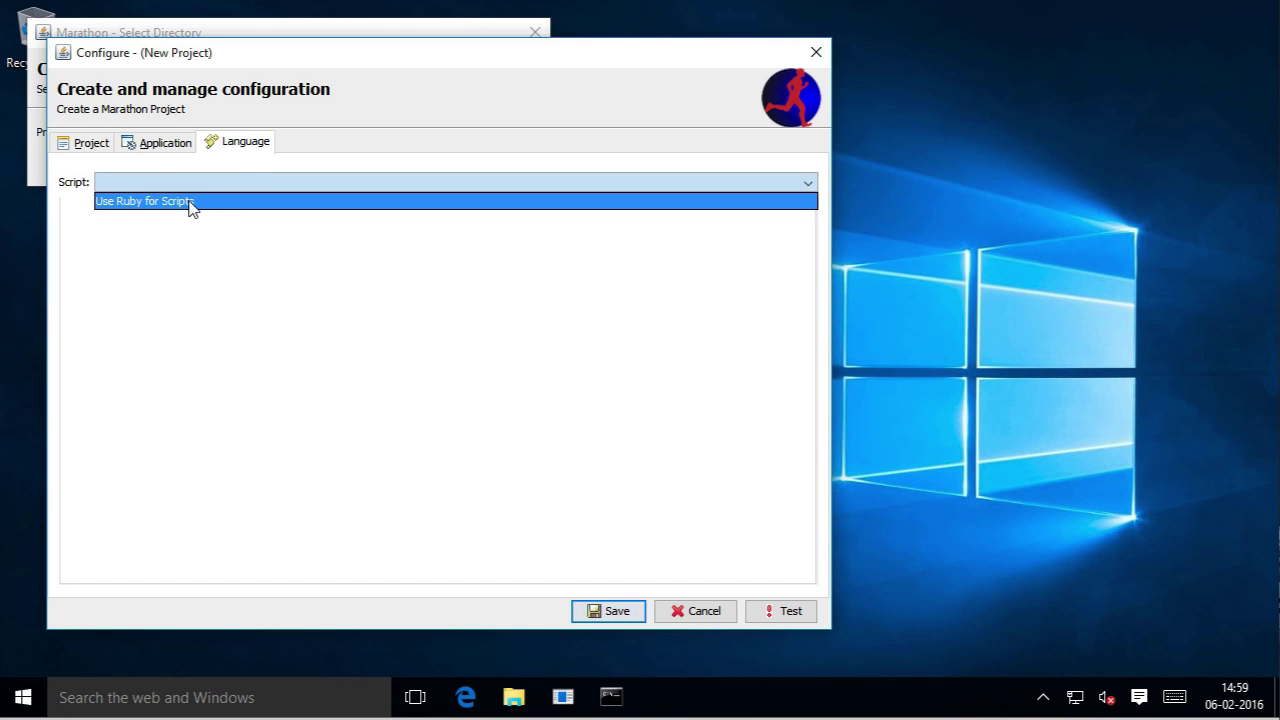
pyautogui.click(191, 203)
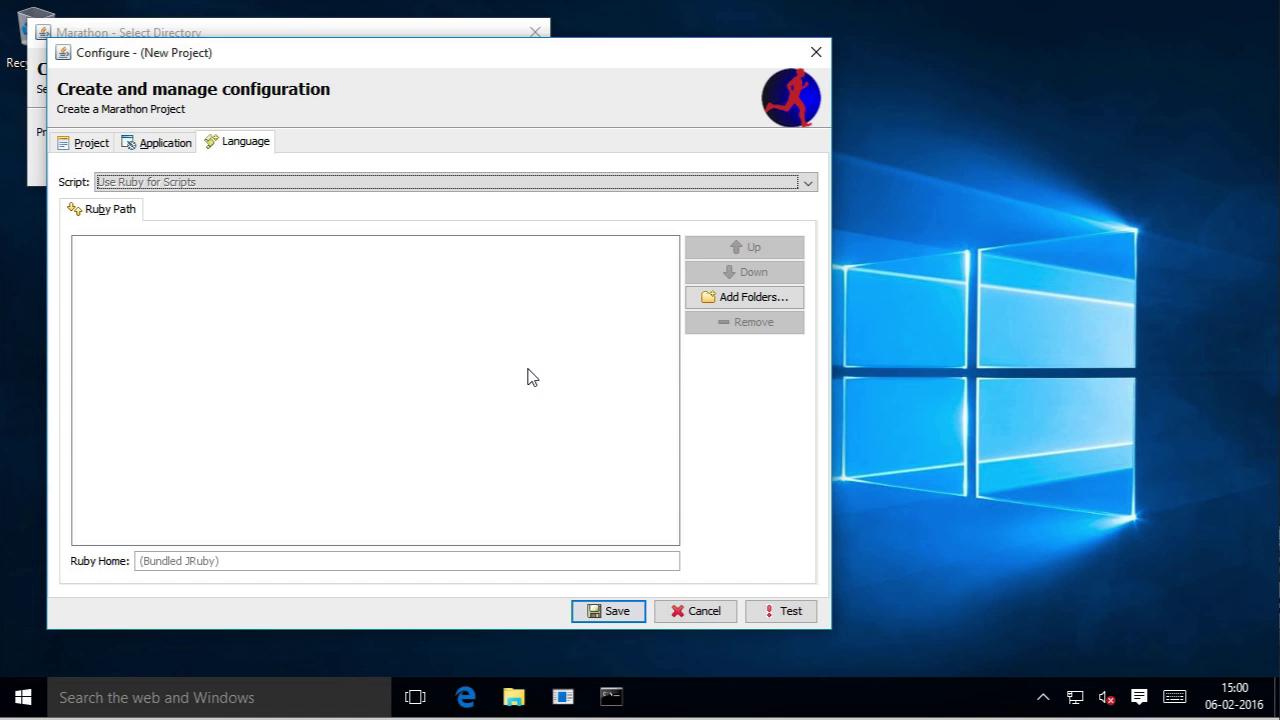
pyautogui.click(775, 612)
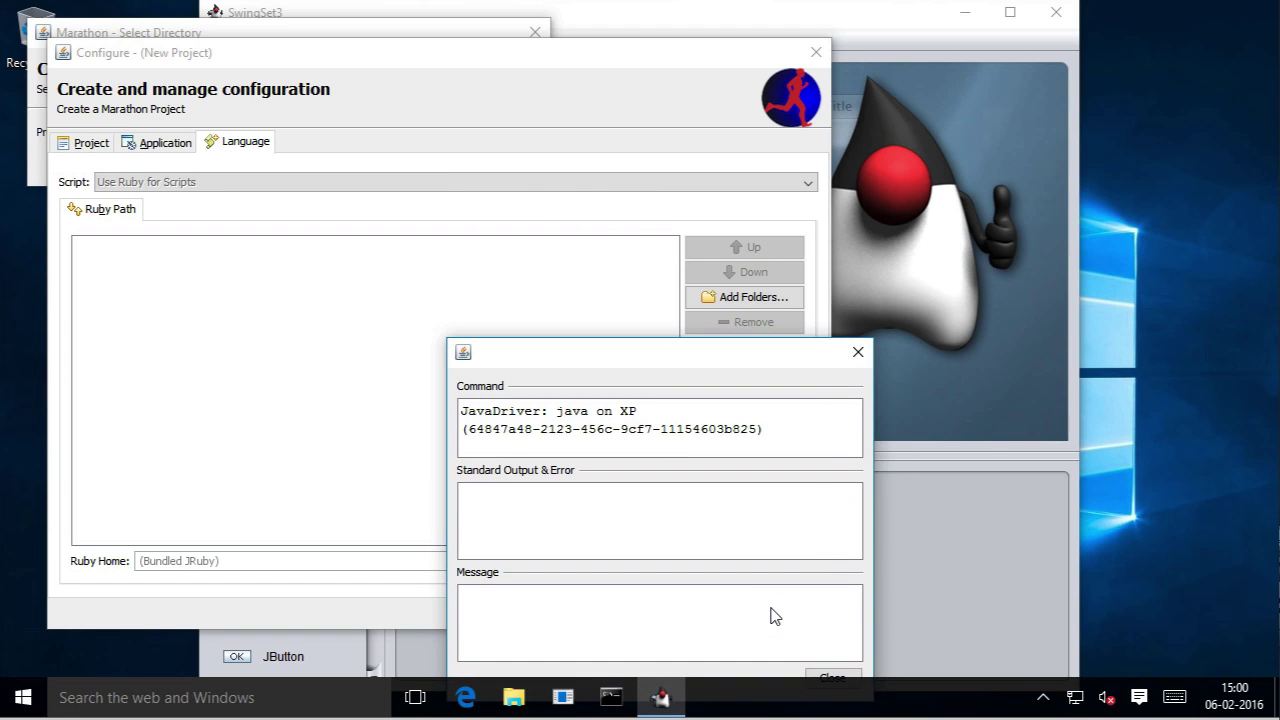
pyautogui.moveTo(620, 359); pyautogui.dragTo(505, 188)
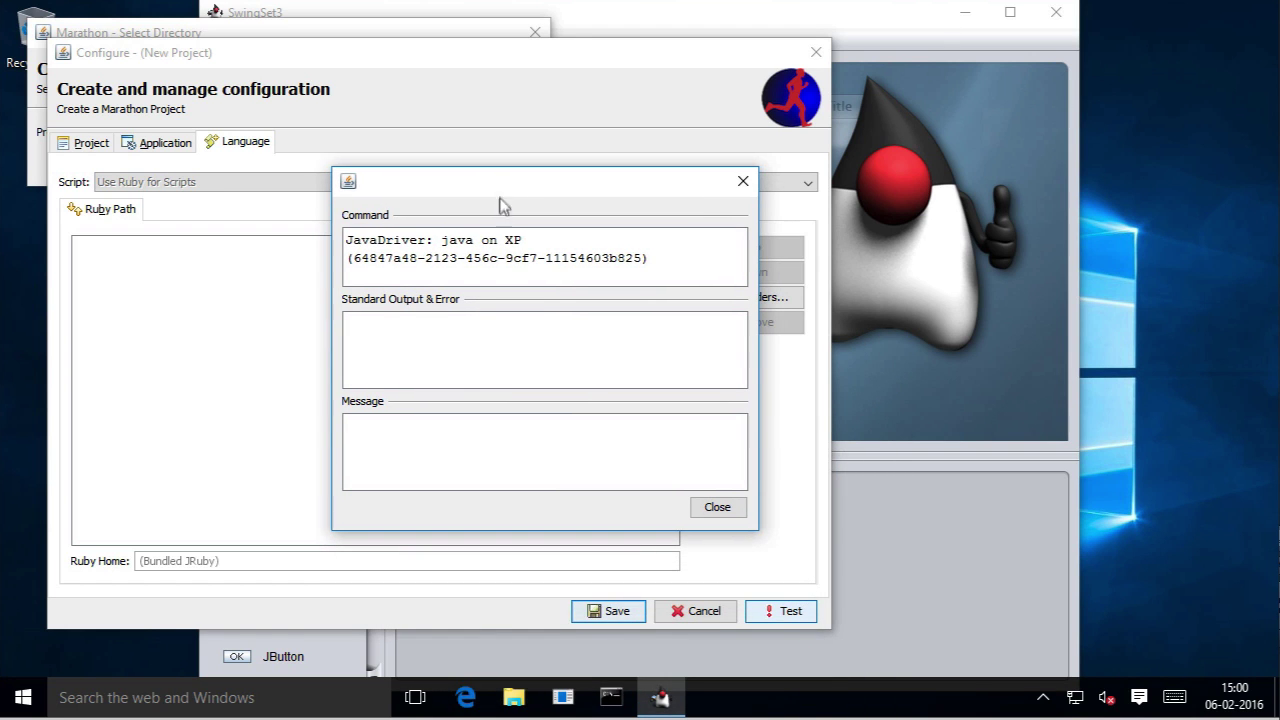
pyautogui.click(716, 508)
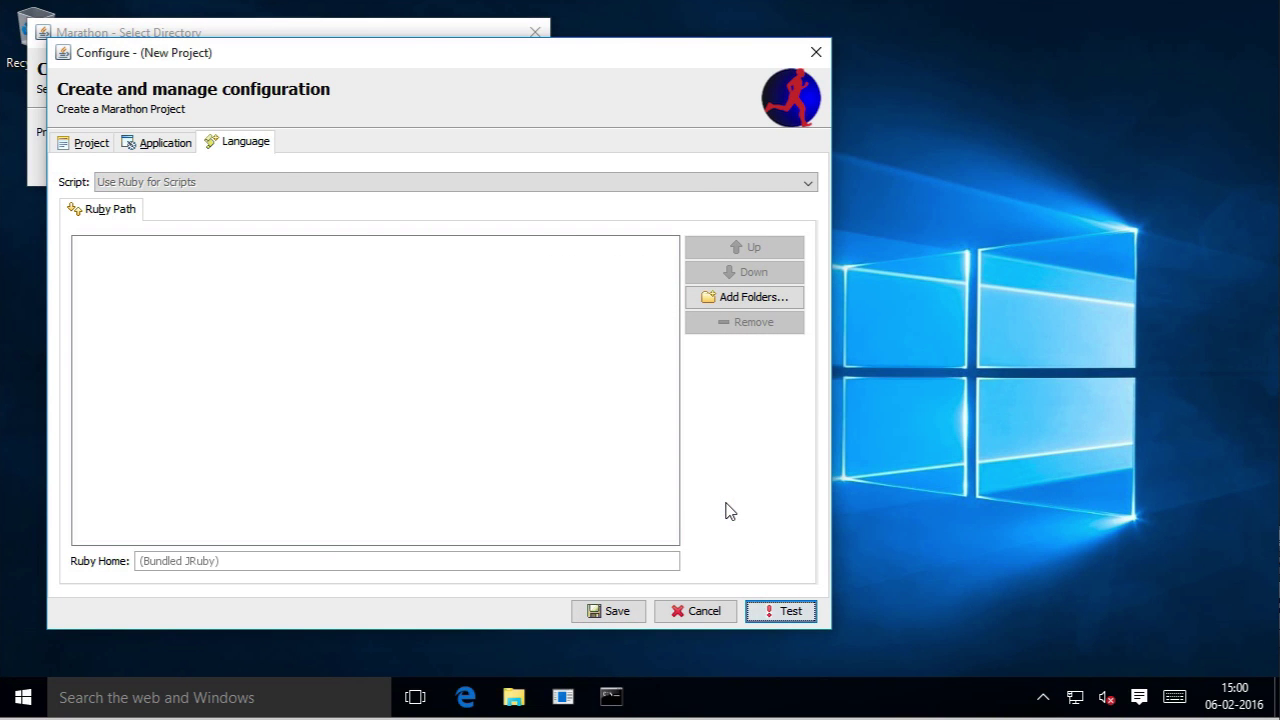
# Step: Save the project configuration and confirm swingset3.cl.mpd as the project to open
pyautogui.click(628, 614)
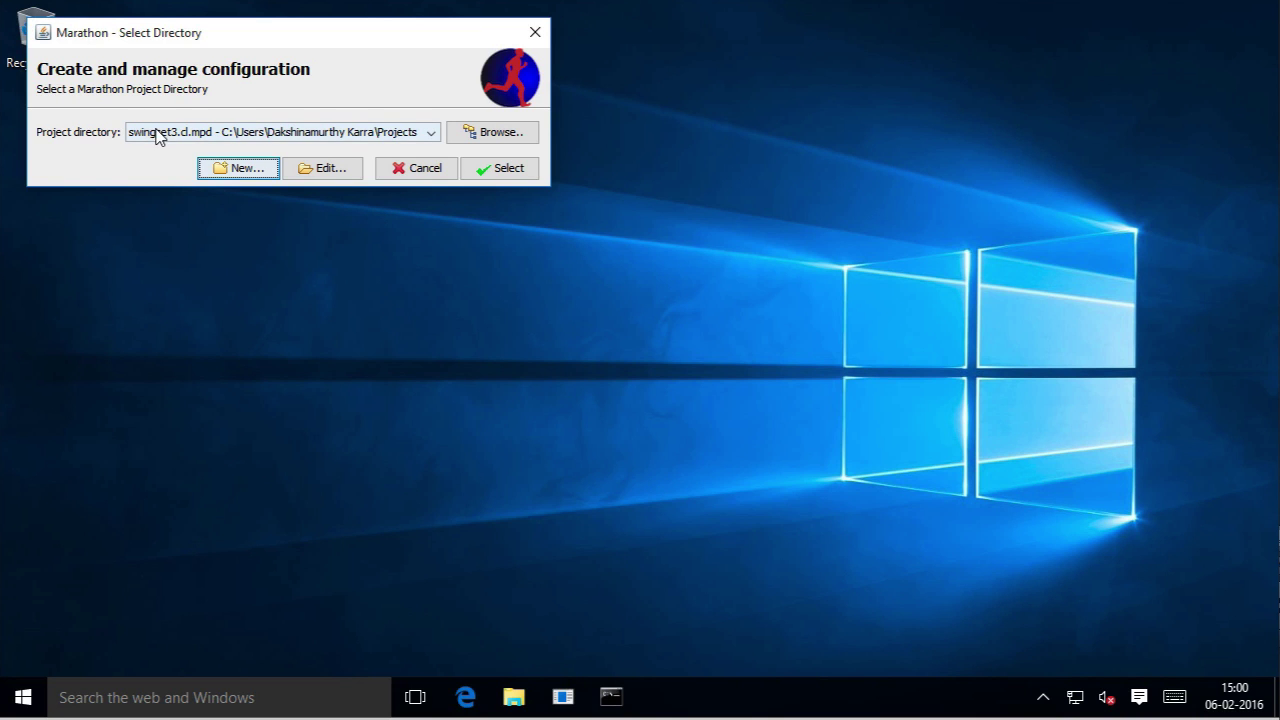
pyautogui.click(498, 171)
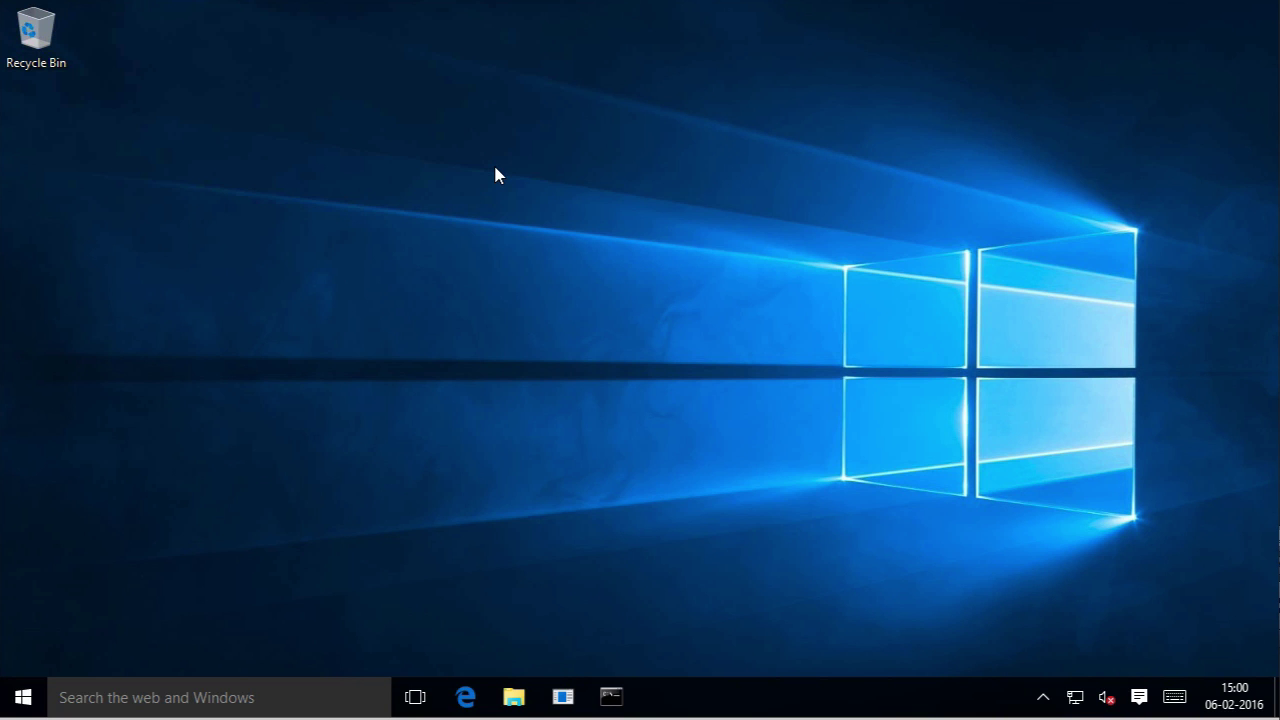